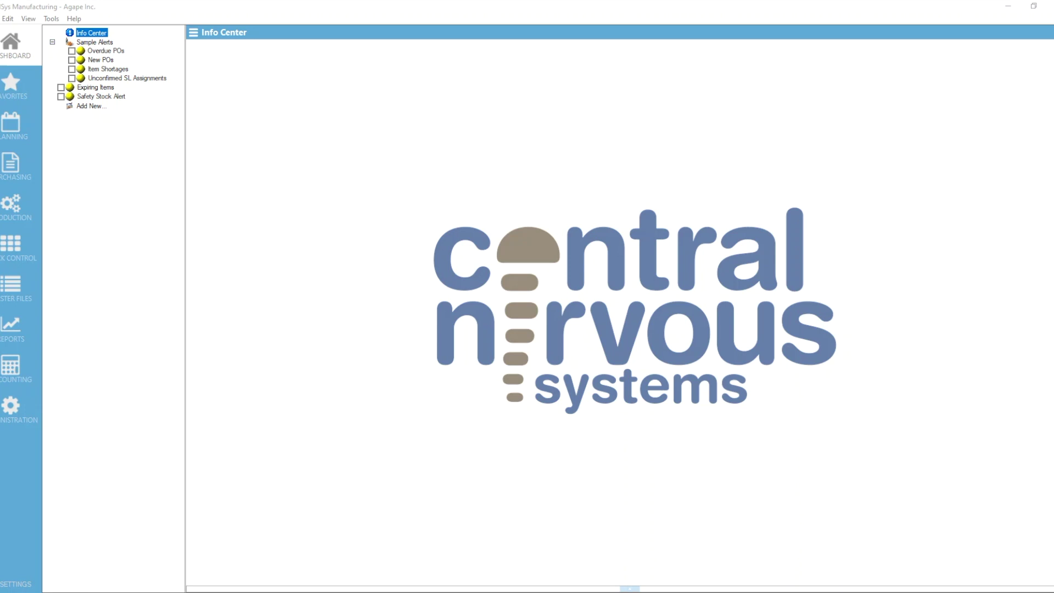
Step: Open Master Files and show the Items list of 62 item records
click(16, 286)
click(92, 42)
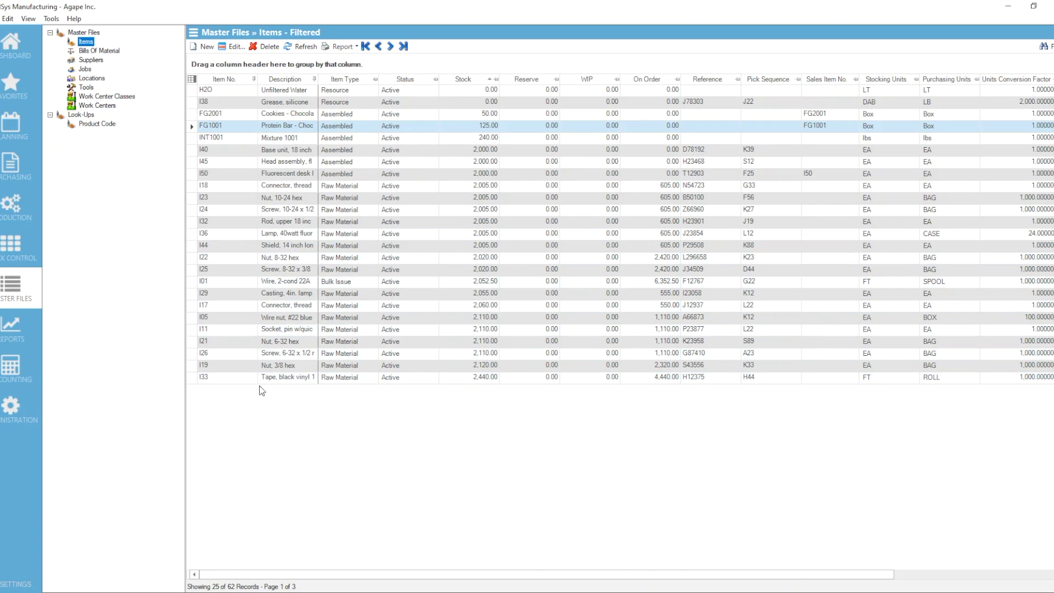
click(200, 151)
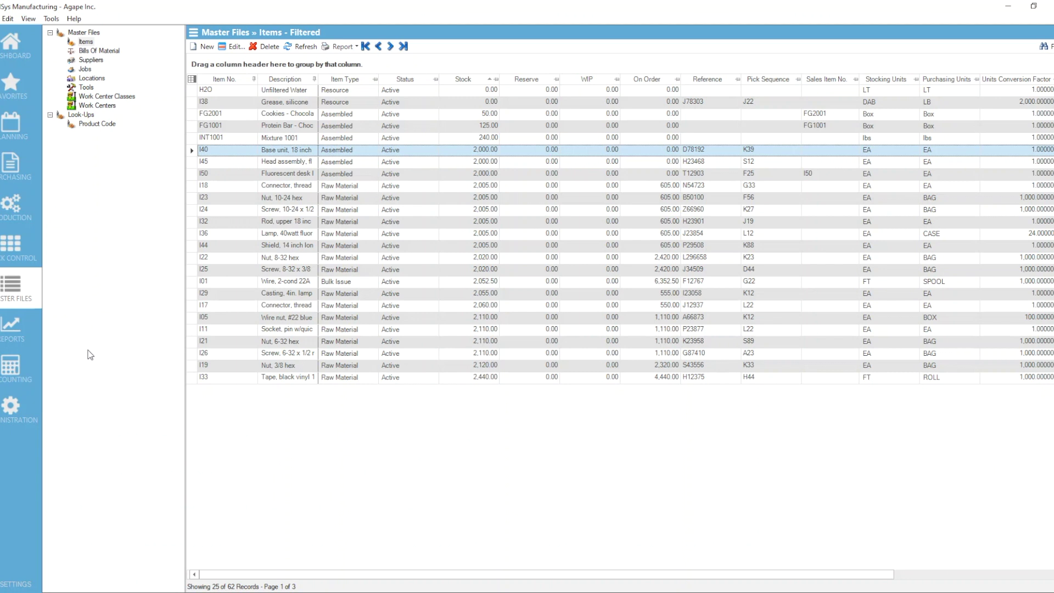
click(85, 42)
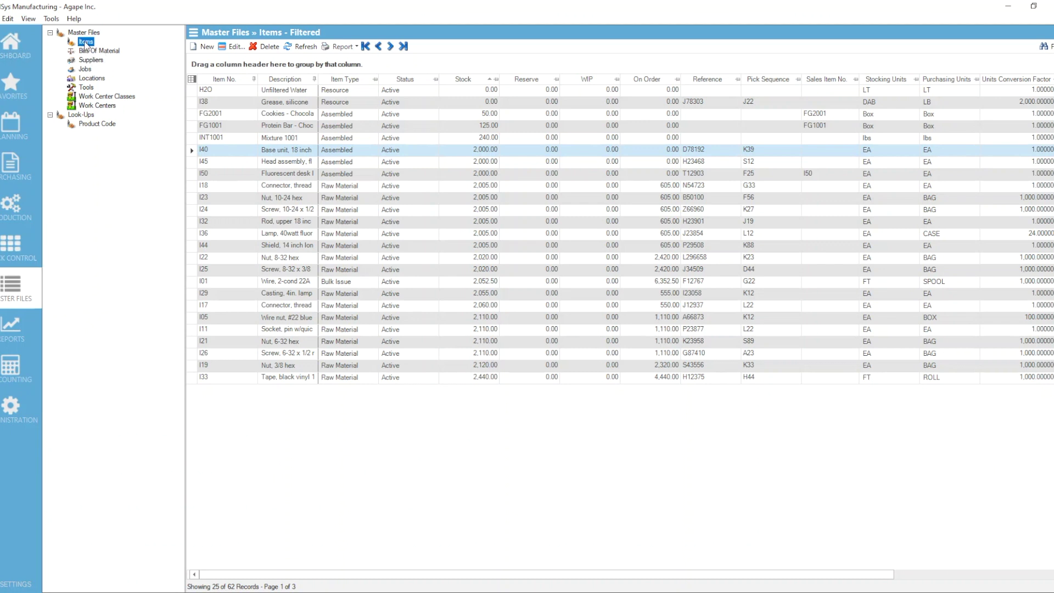
Step: Start an Items export to MIITEM.XLS in the Downloads folder, clearing the included tables
click(1, 18)
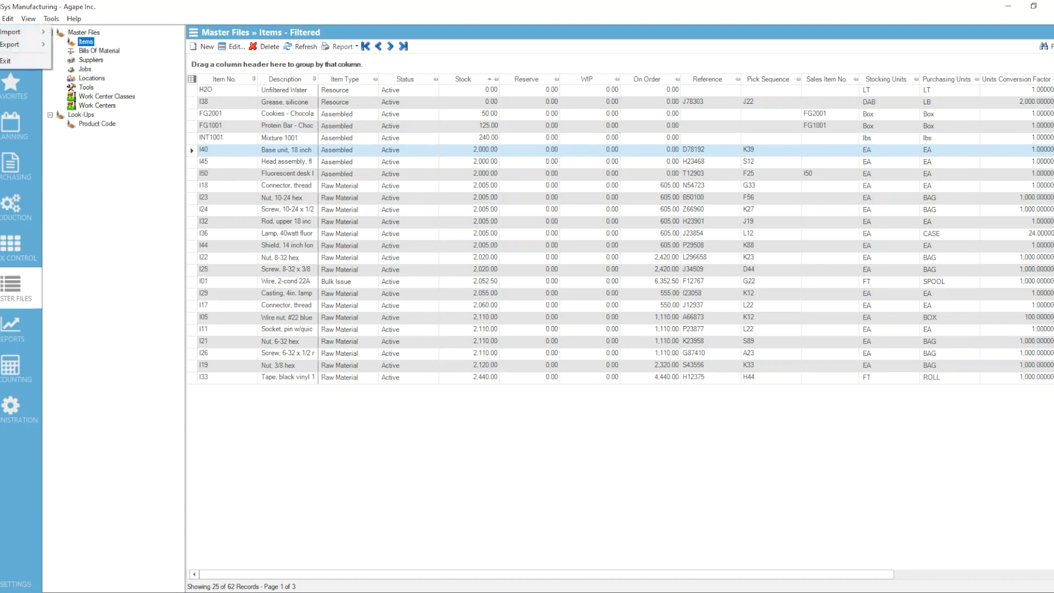
mouse_move(9, 45)
click(69, 45)
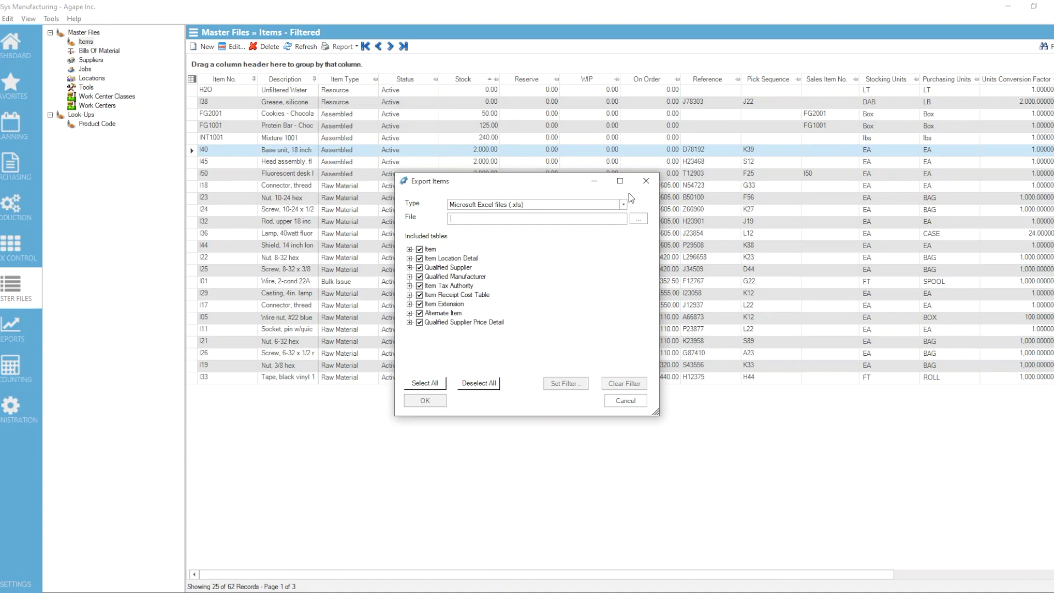
click(639, 220)
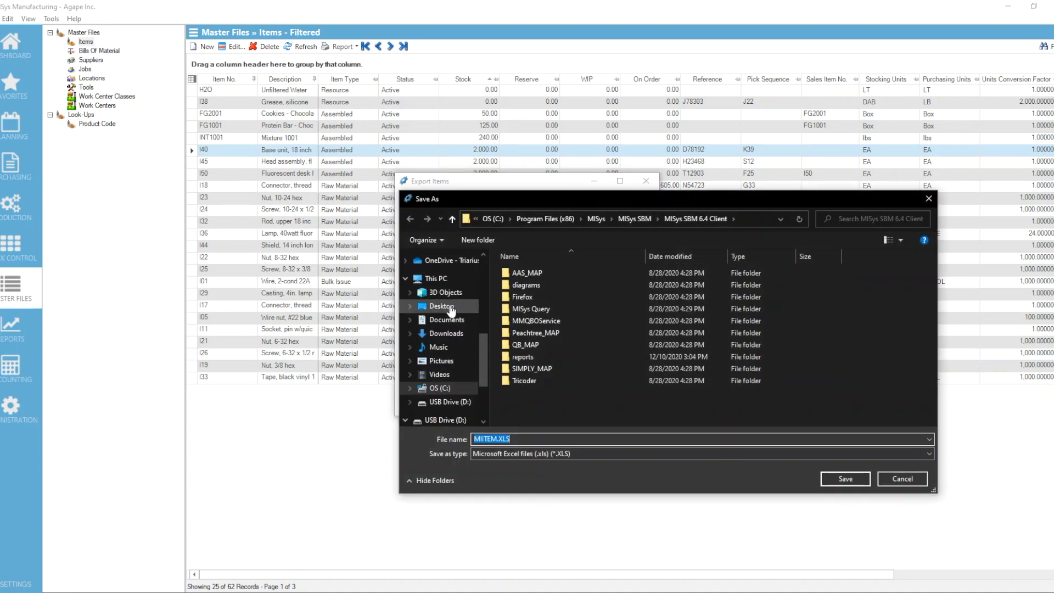
click(446, 333)
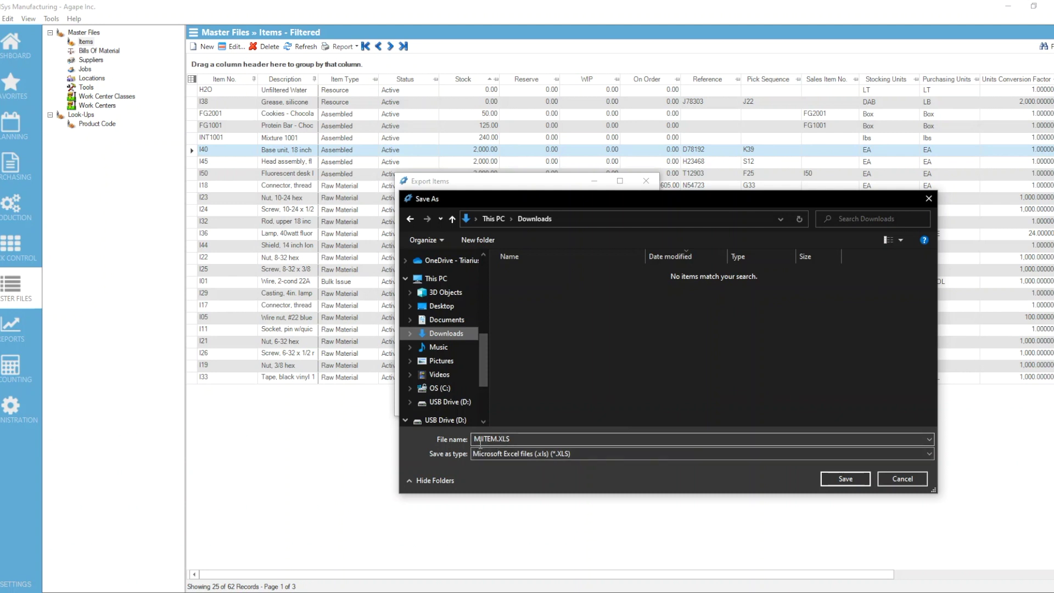
click(846, 478)
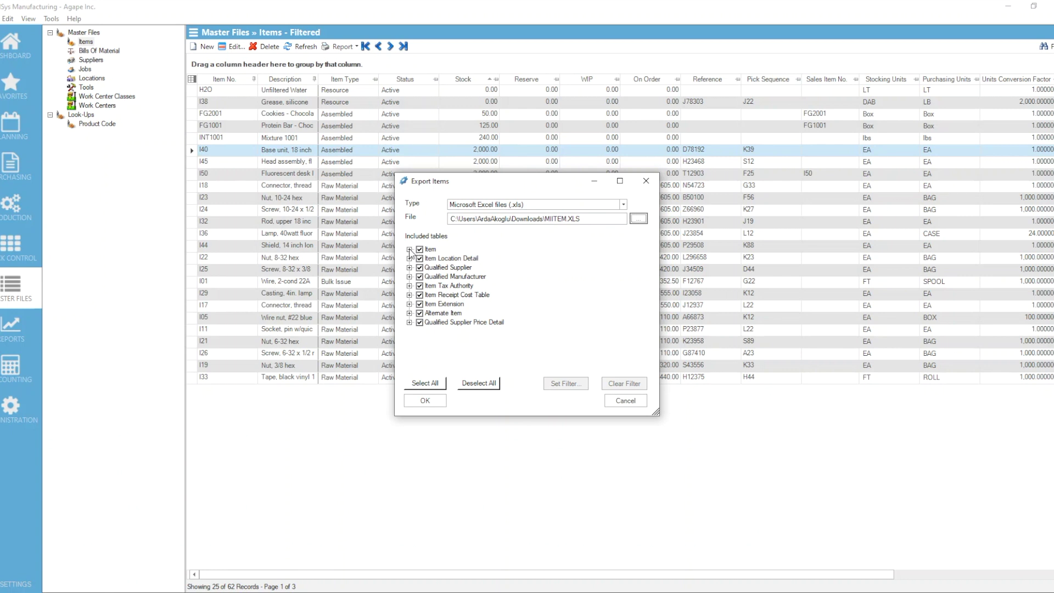
click(470, 385)
Step: Include every item table in the export, run it, and dismiss the results
click(439, 384)
click(409, 249)
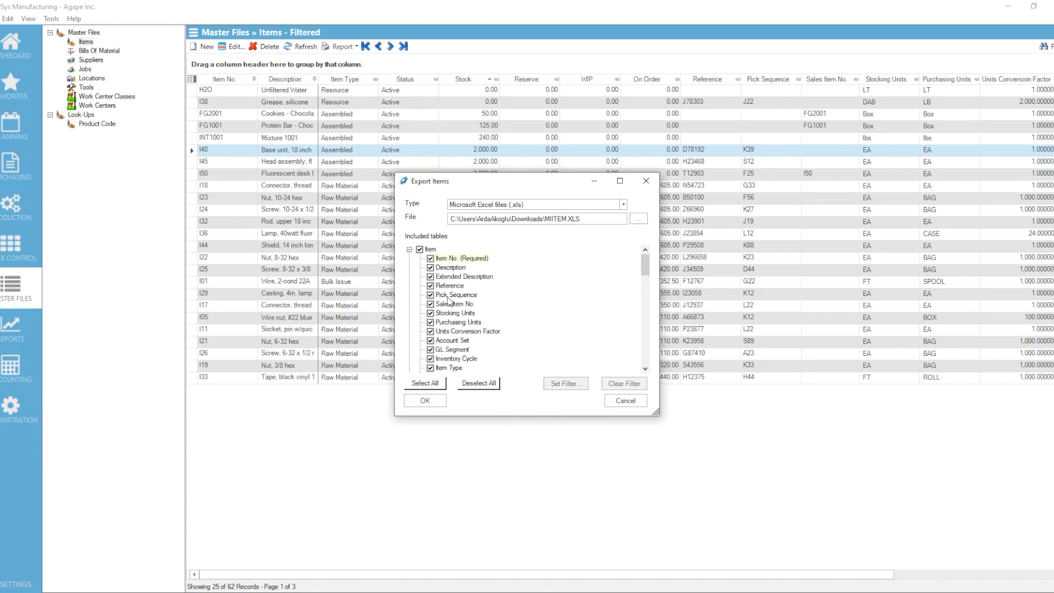
click(409, 250)
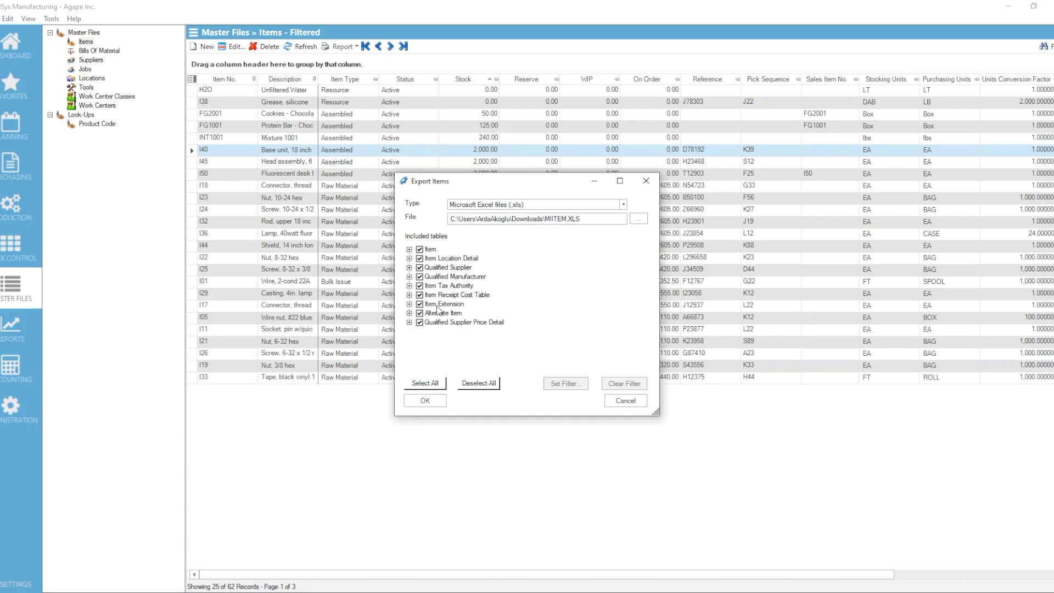
click(423, 401)
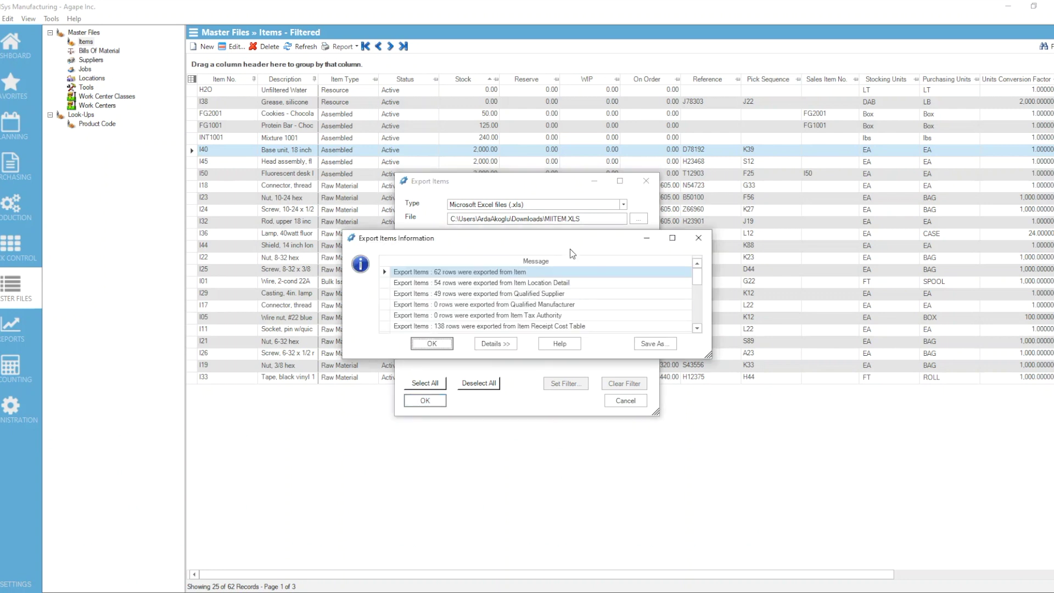
scroll(560, 296, down, 10)
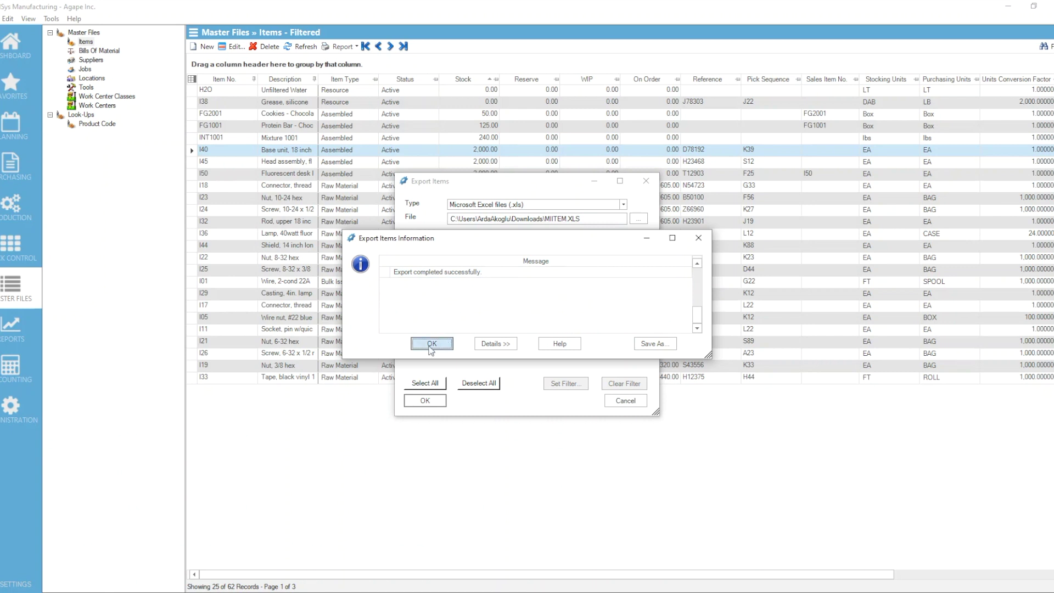
click(431, 344)
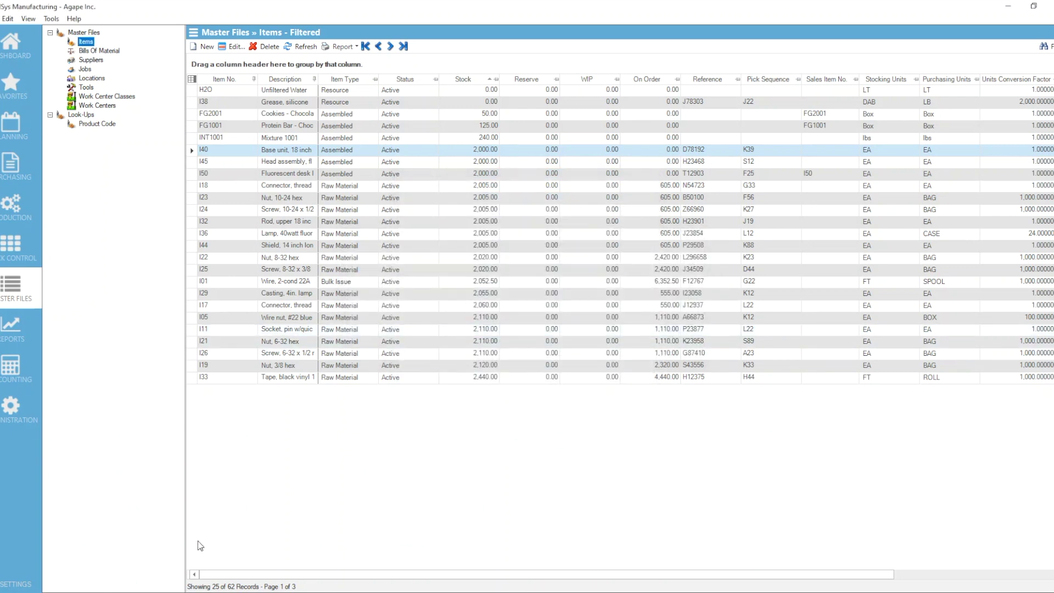
Step: Open MIITEM.XLS from the Downloads folder in Excel
key(super+e)
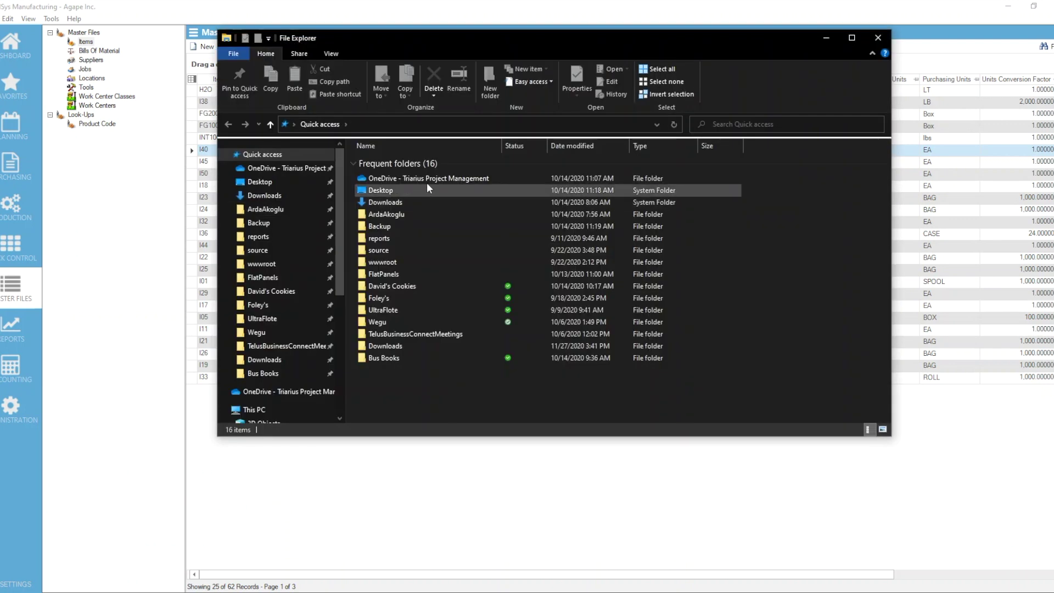
double_click(385, 202)
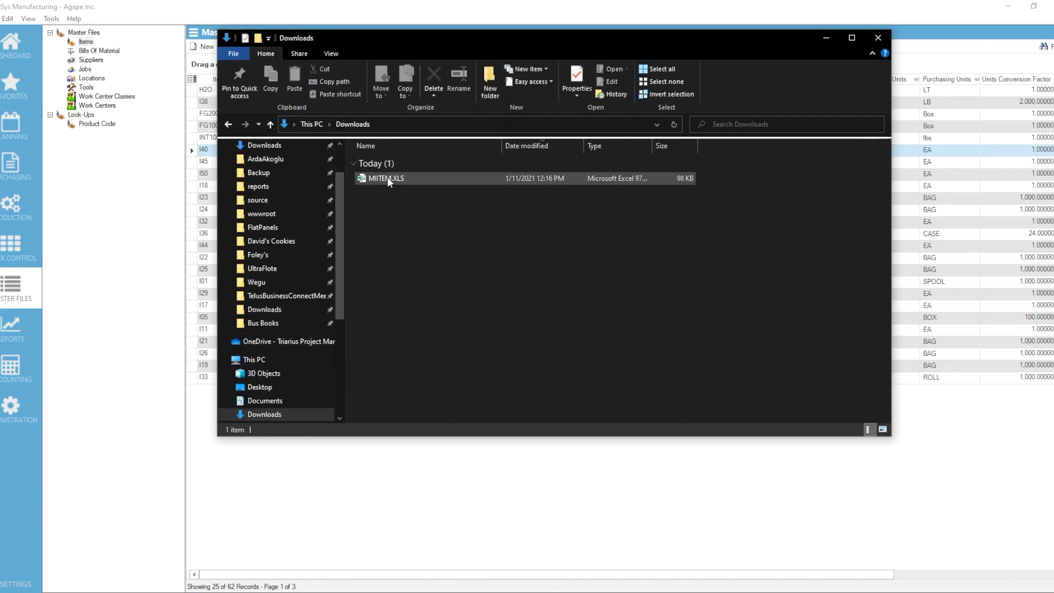
double_click(387, 178)
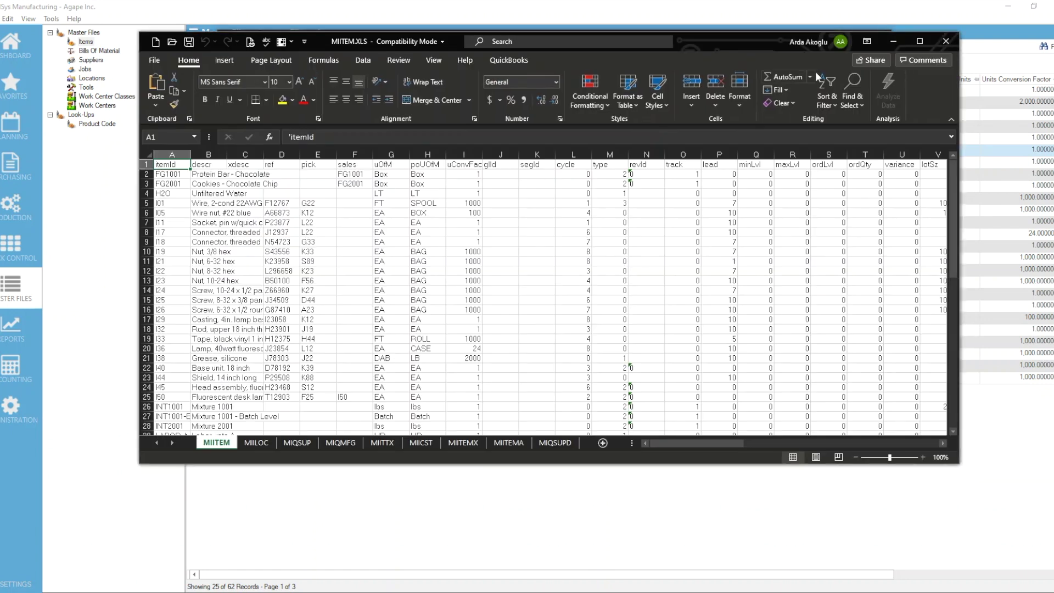
Step: Maximize the MIITEM.XLS window and review the item rows down to the last record
click(919, 41)
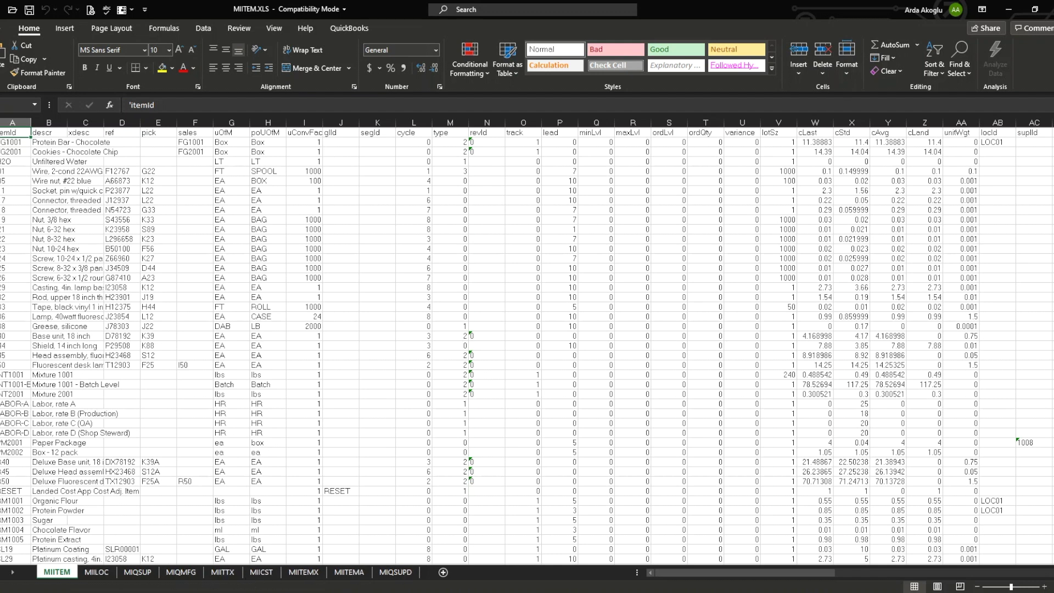
key(shift+space)
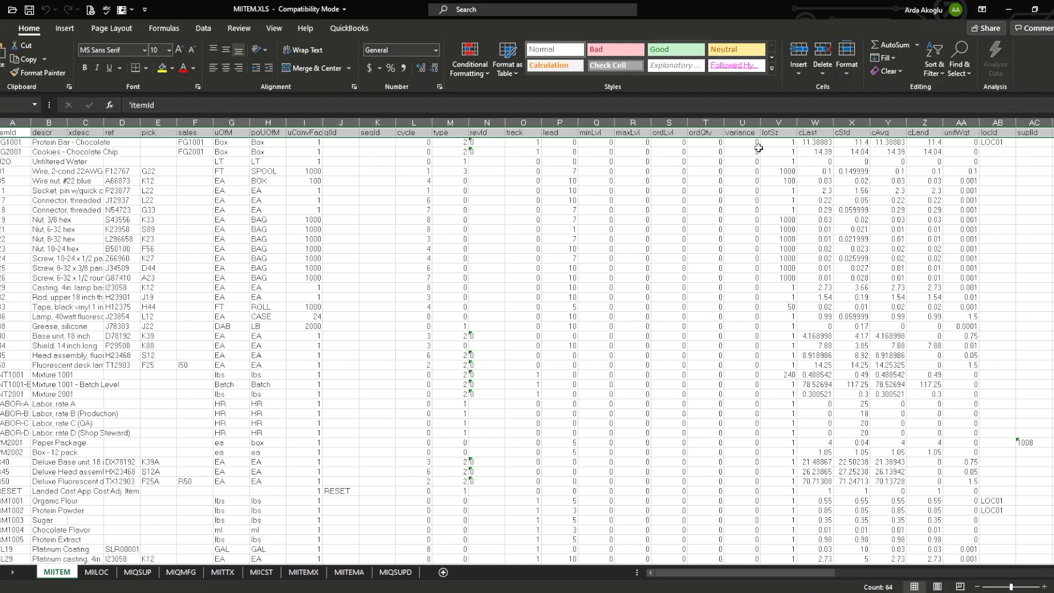
click(491, 324)
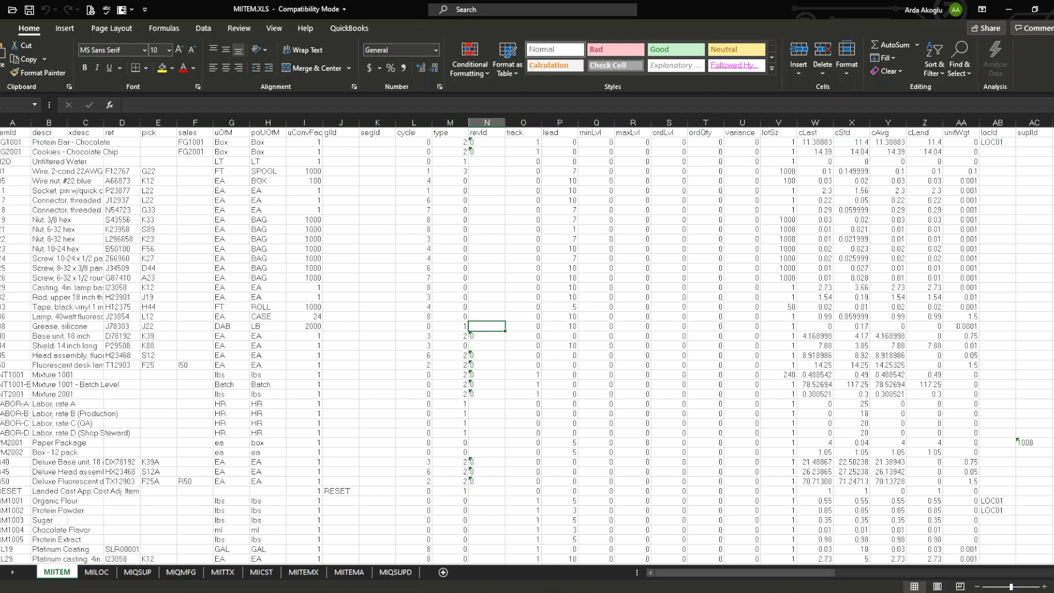
click(1, 199)
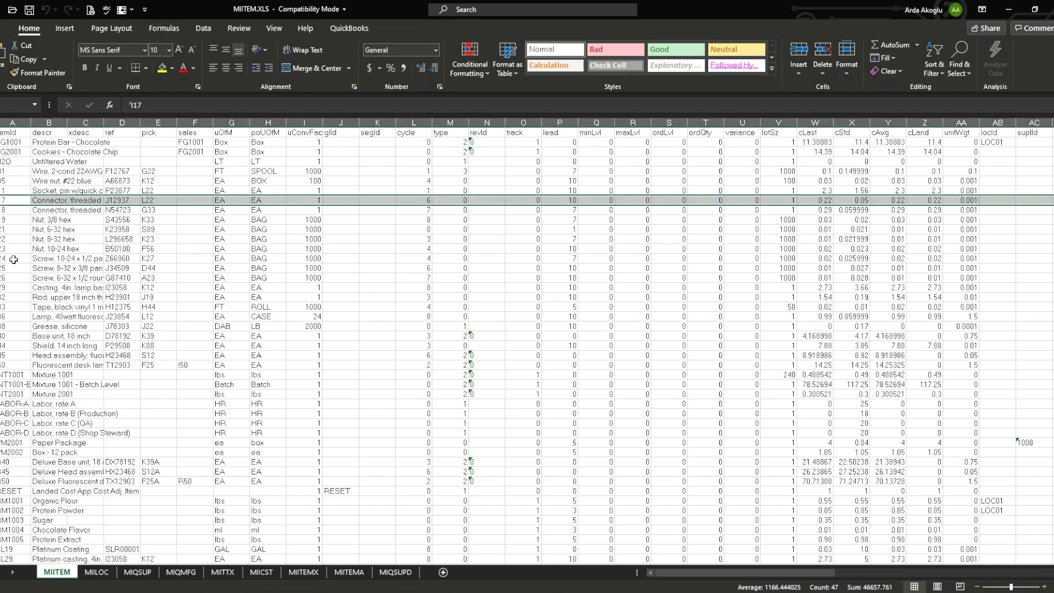
click(58, 249)
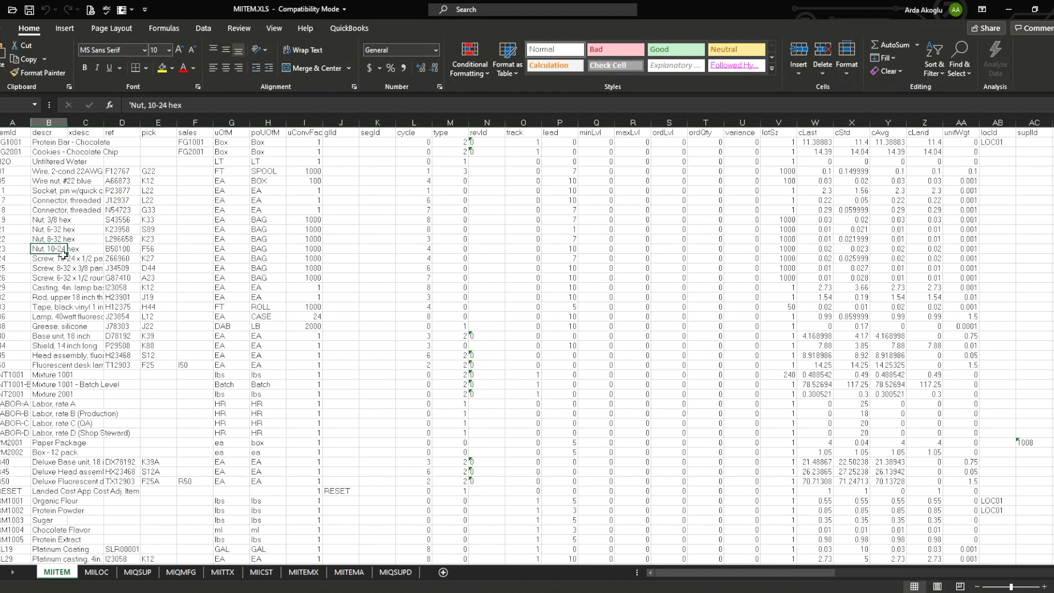
scroll(64, 254, down, 8)
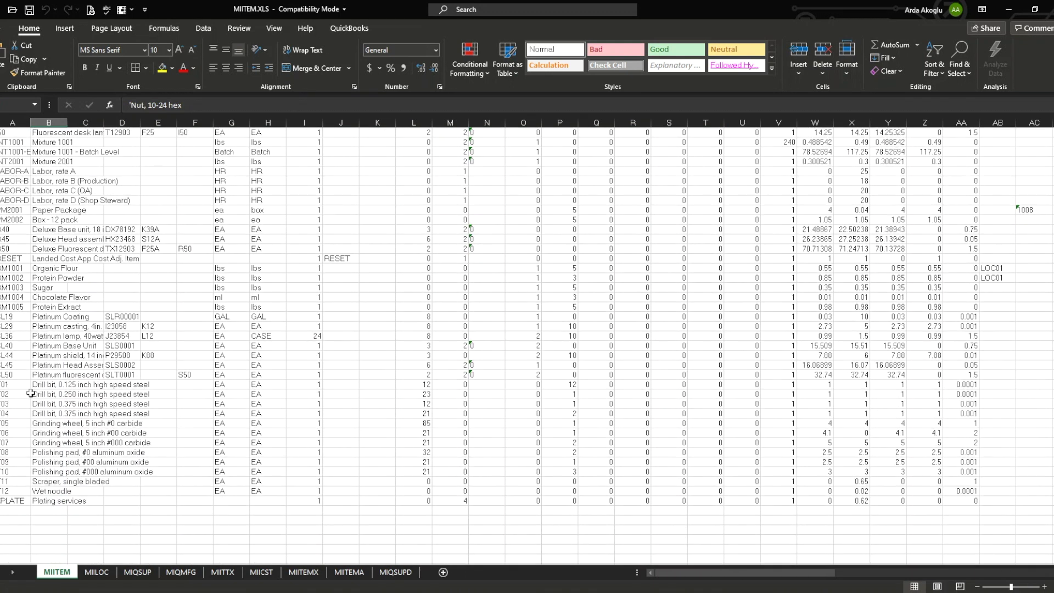
click(17, 508)
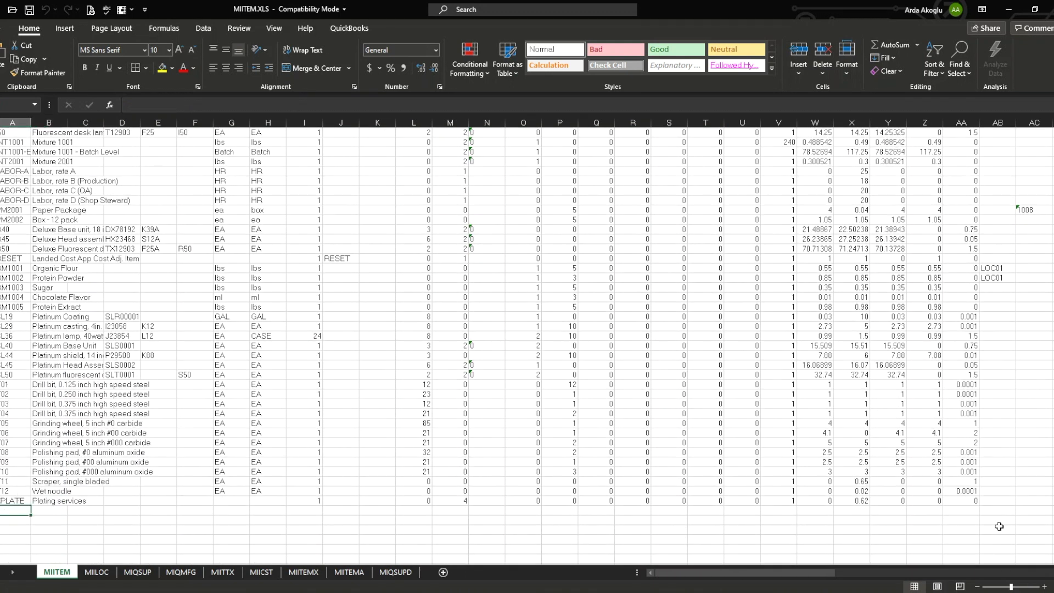
scroll(273, 314, up, 8)
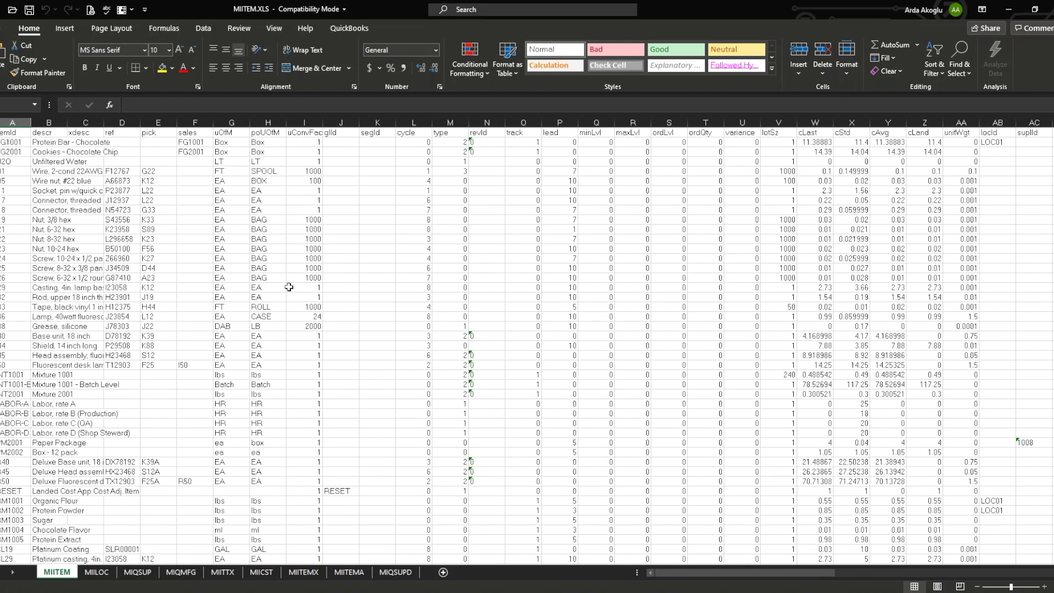
click(96, 573)
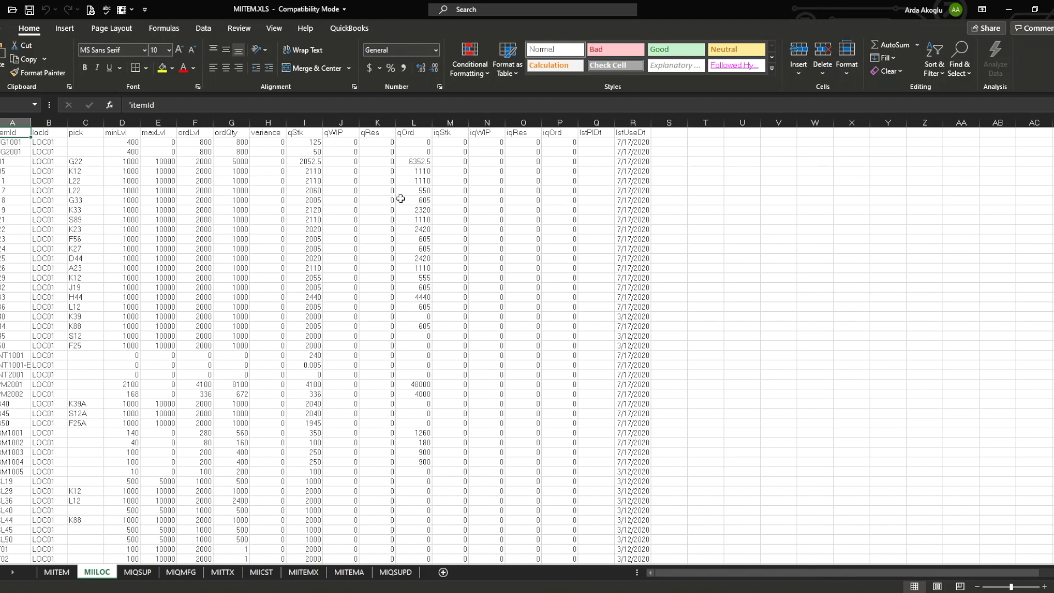
click(52, 142)
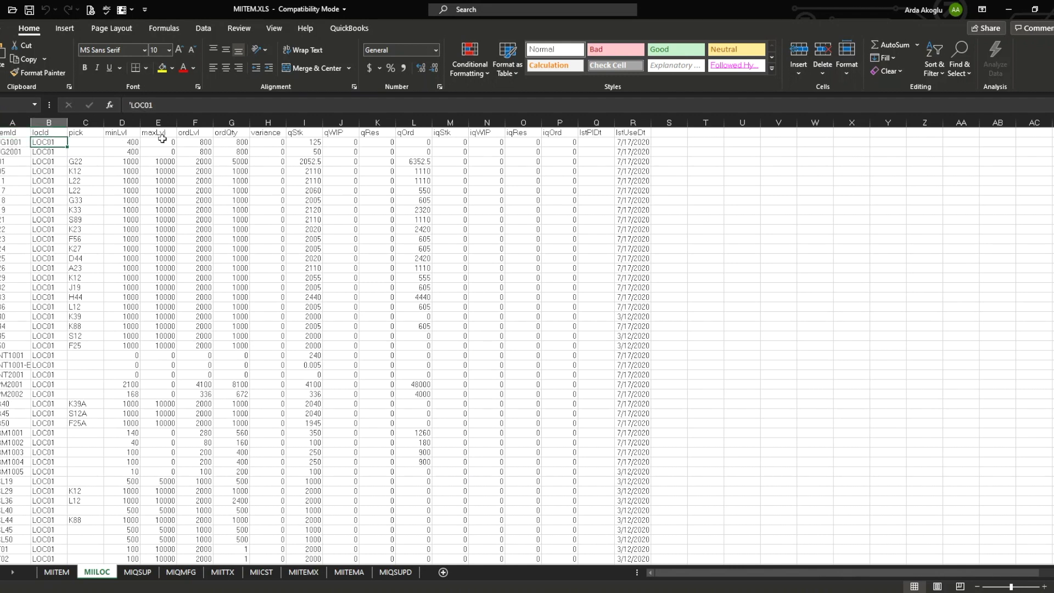
click(201, 144)
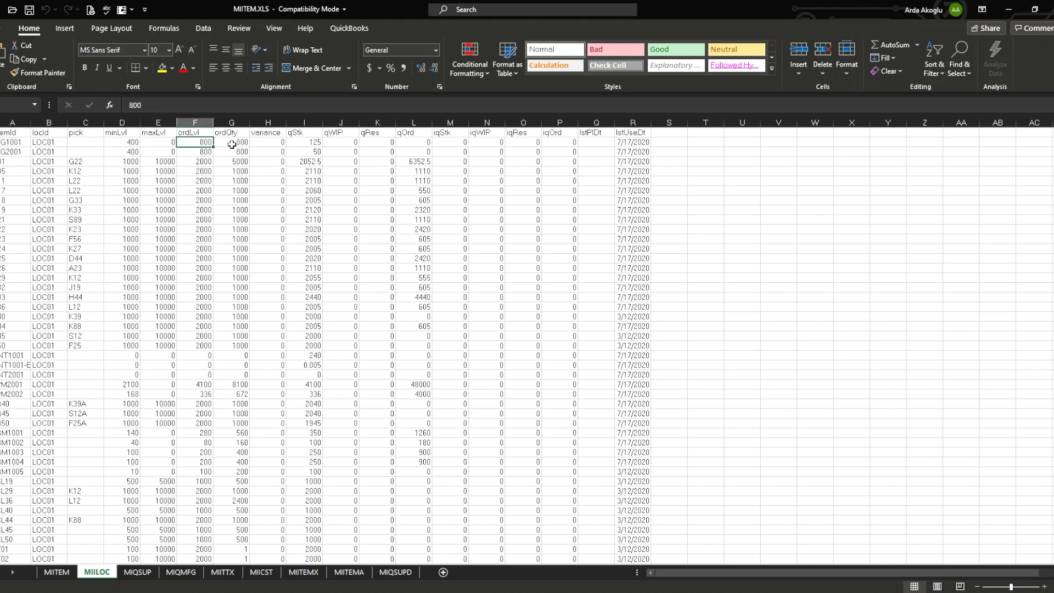
click(236, 145)
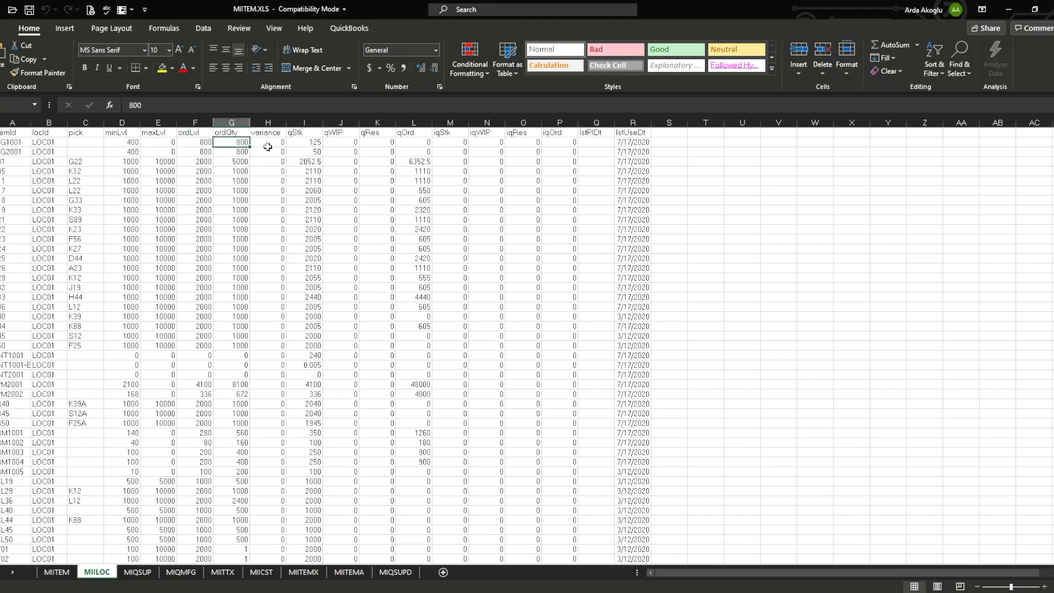
click(308, 141)
click(342, 145)
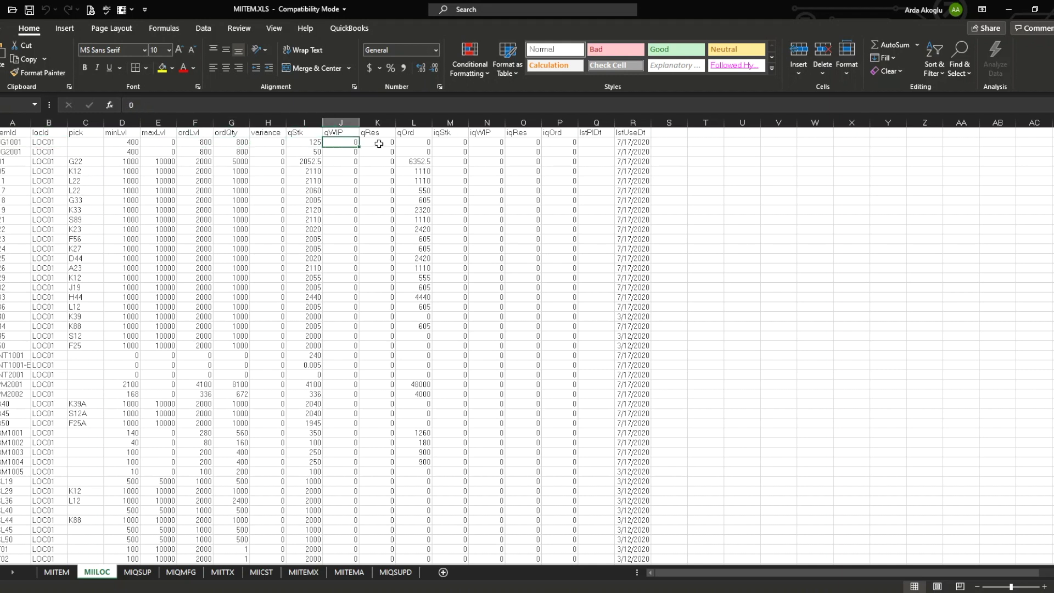
click(379, 144)
click(424, 144)
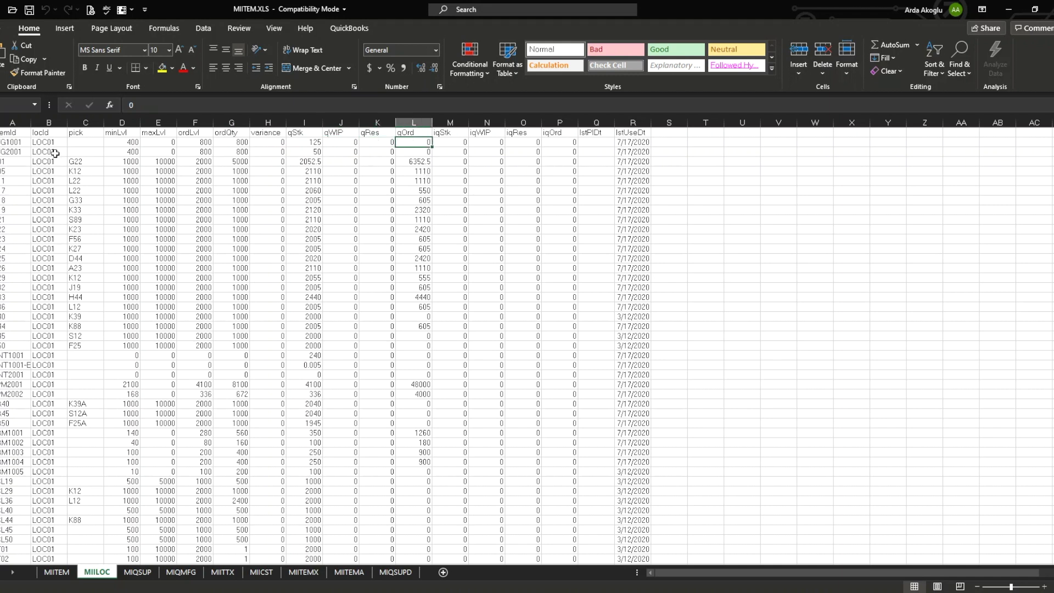
click(18, 142)
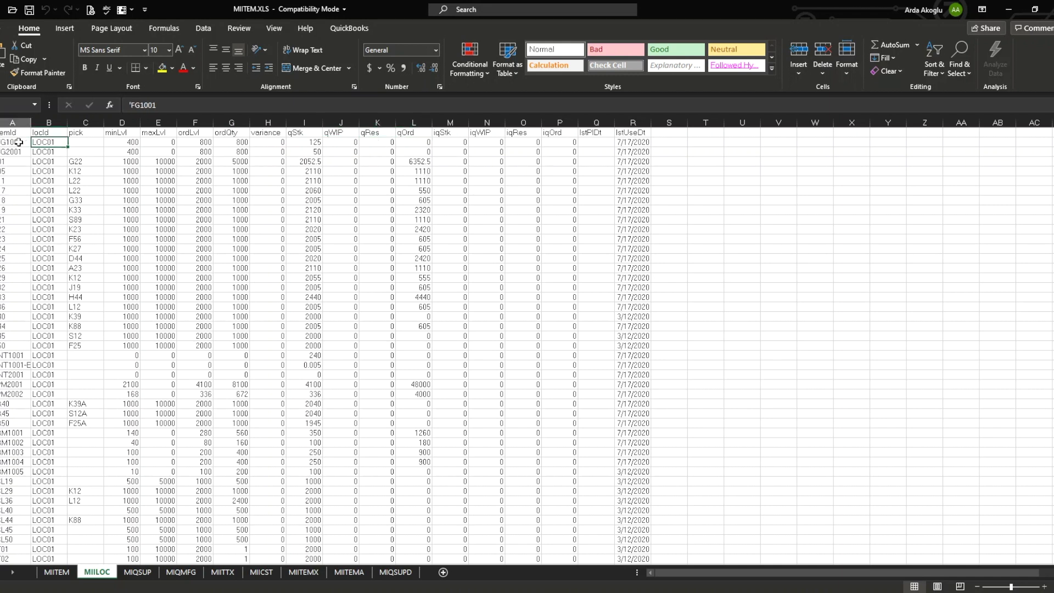
click(47, 151)
drag(122, 142, 231, 142)
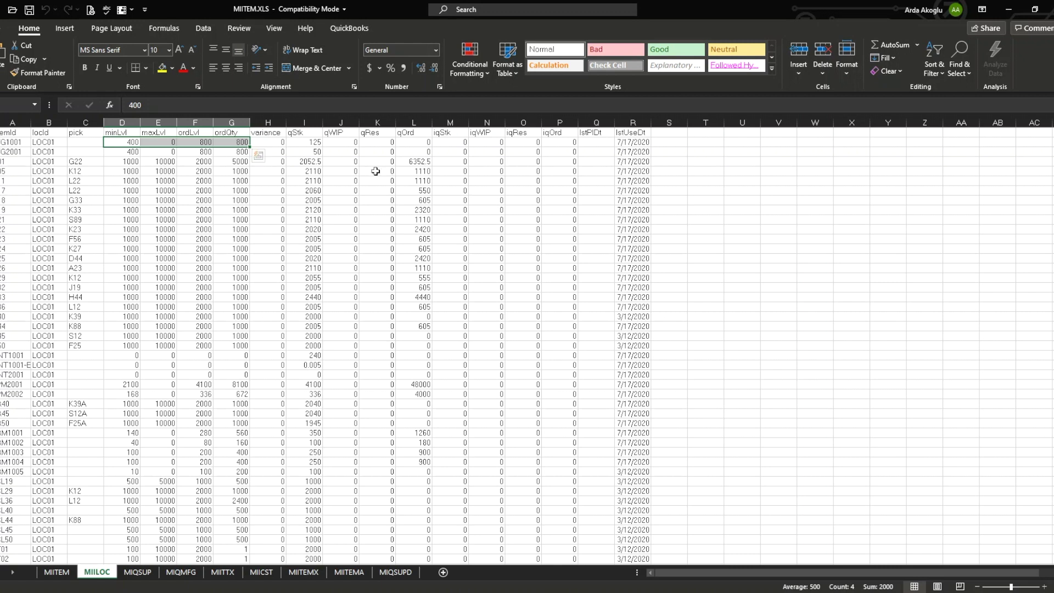
click(303, 143)
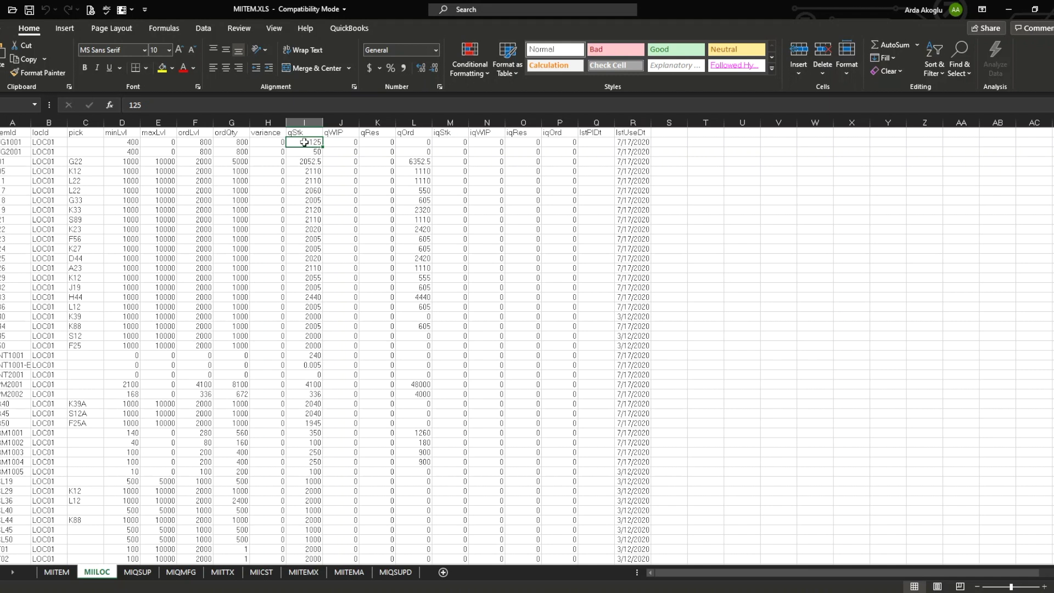
click(299, 326)
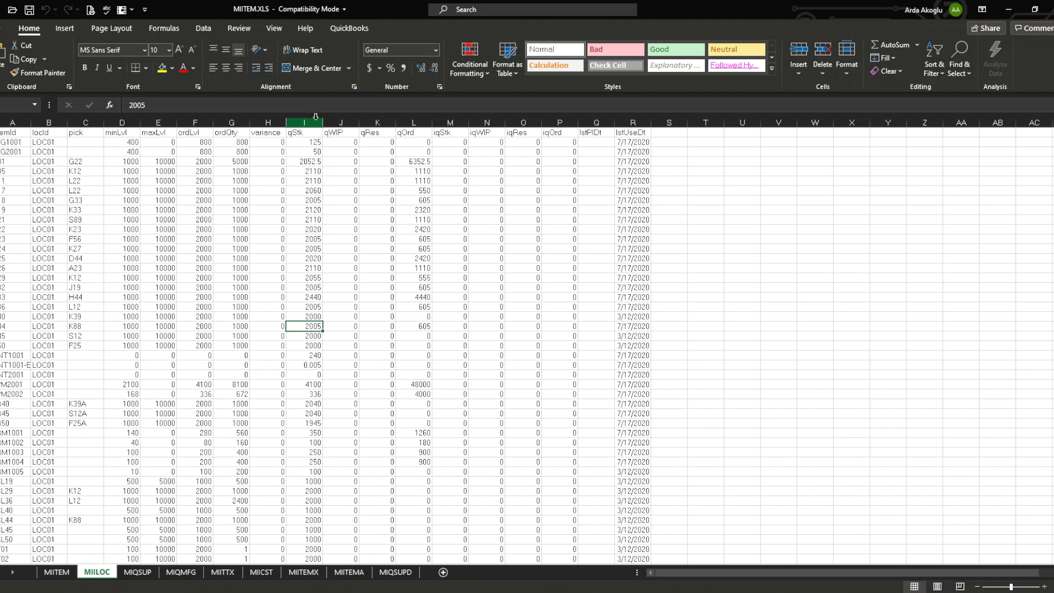
Step: Delete MIILOC columns I:V (qStk through lstUseDt) and save MIITEM.XLS
drag(316, 116, 768, 148)
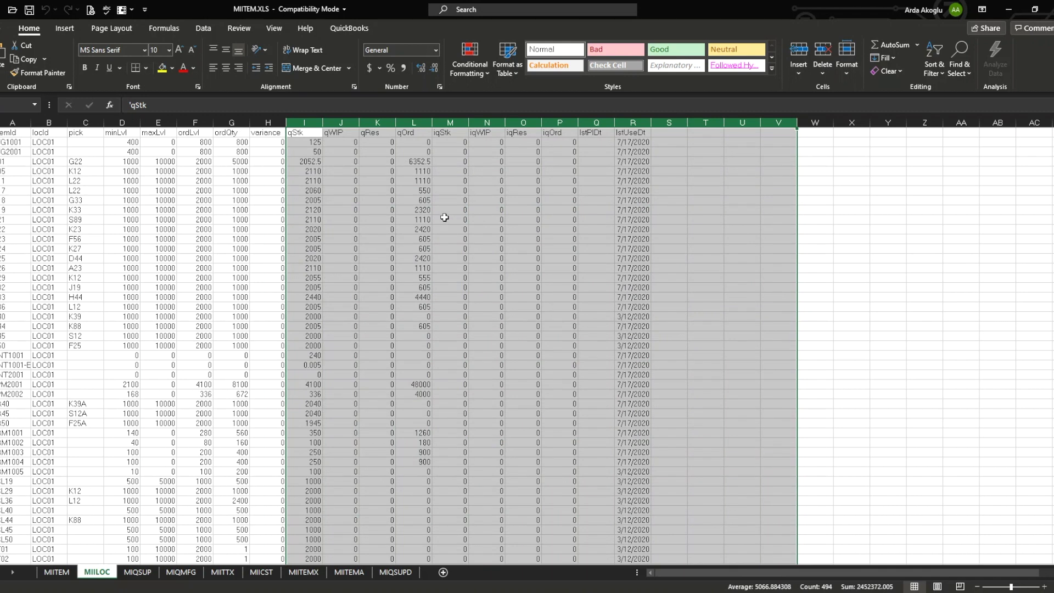
right_click(444, 218)
click(483, 329)
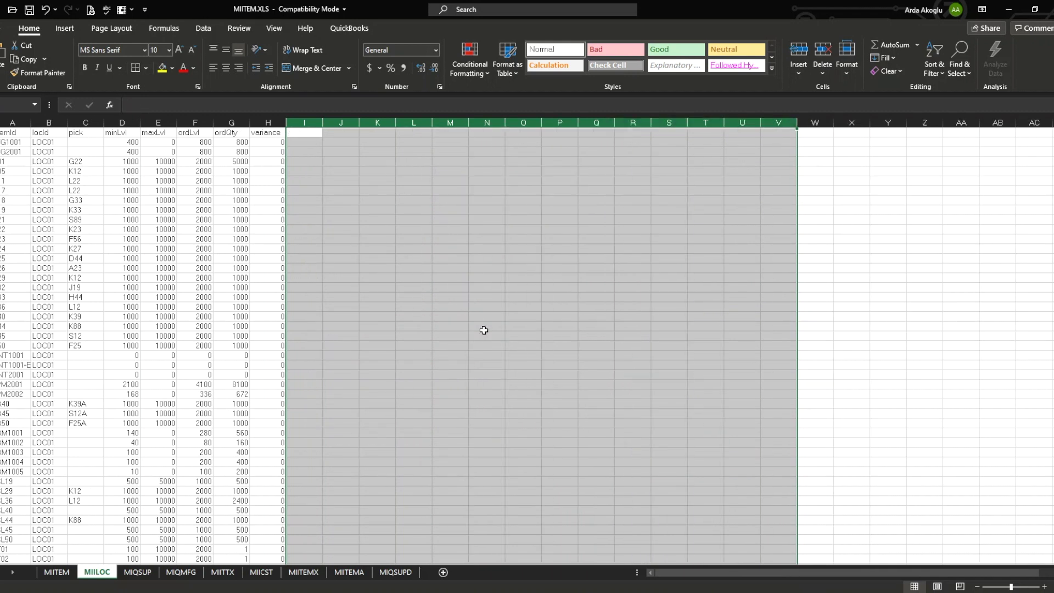
click(483, 329)
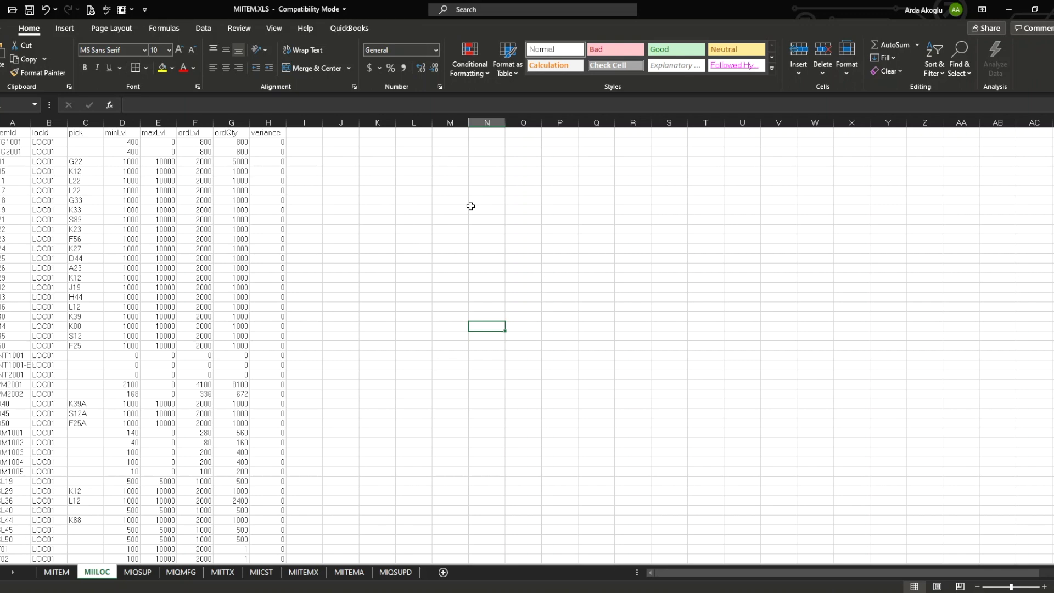
click(30, 10)
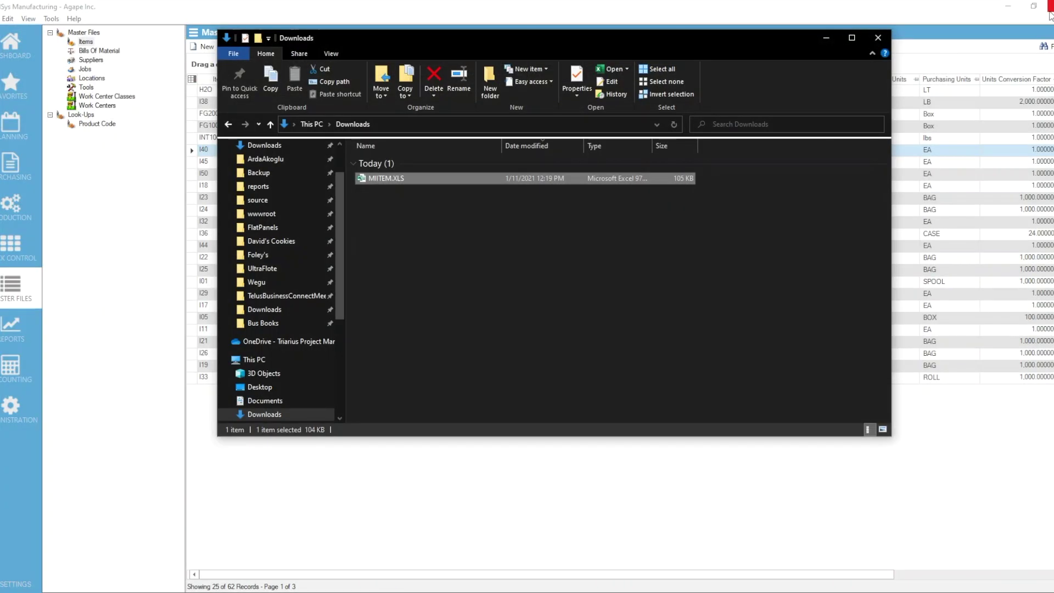
Step: Close the Downloads folder and start an Items import in MISys
click(879, 37)
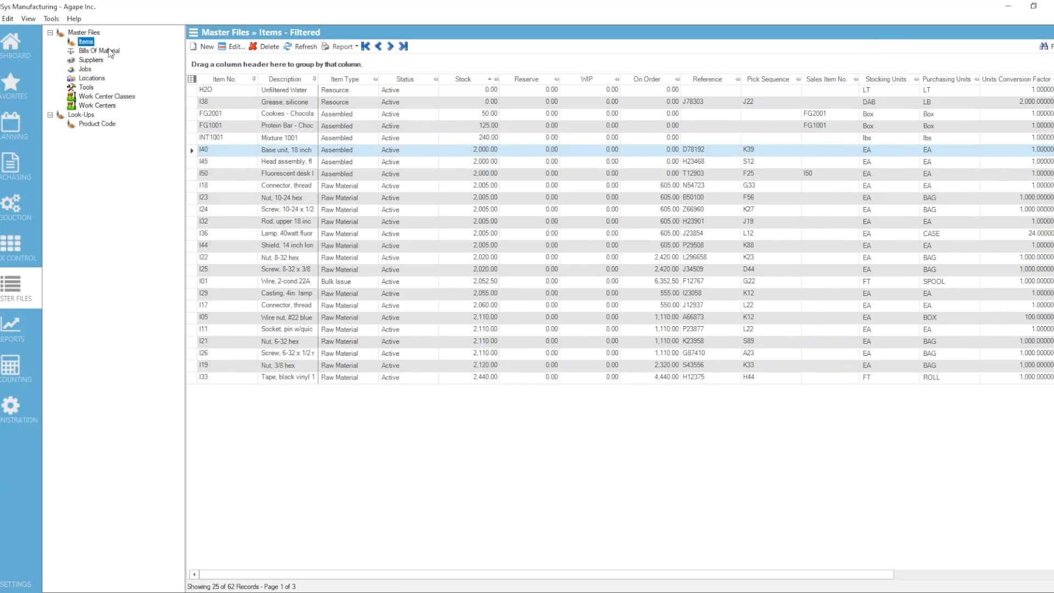
key(alt+f)
click(10, 32)
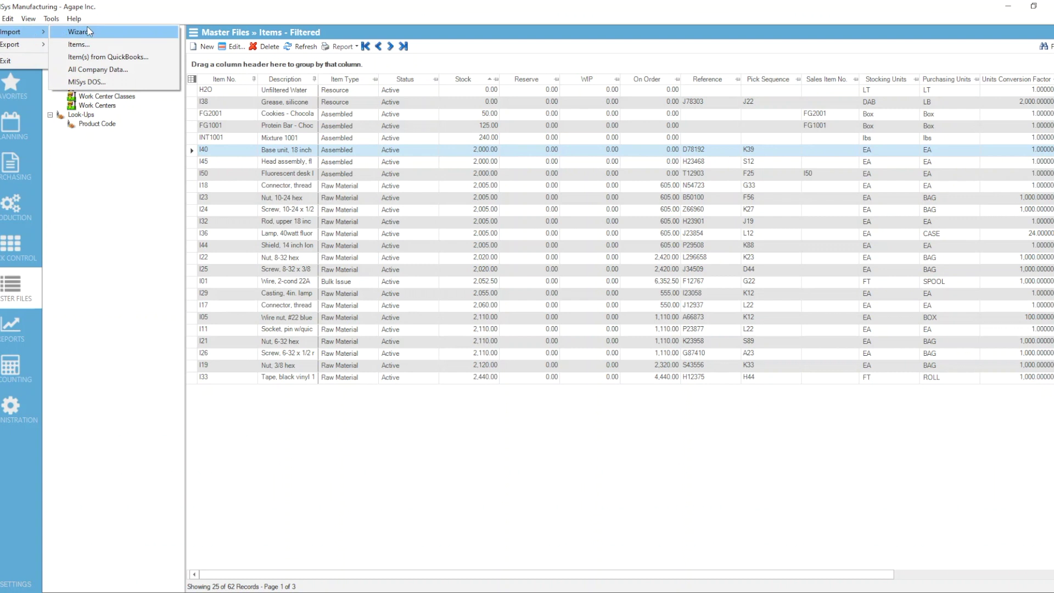
click(109, 45)
Step: Import Downloads\MIITEM.XLS in 'Insert and update' mode and proceed to mapping
click(663, 266)
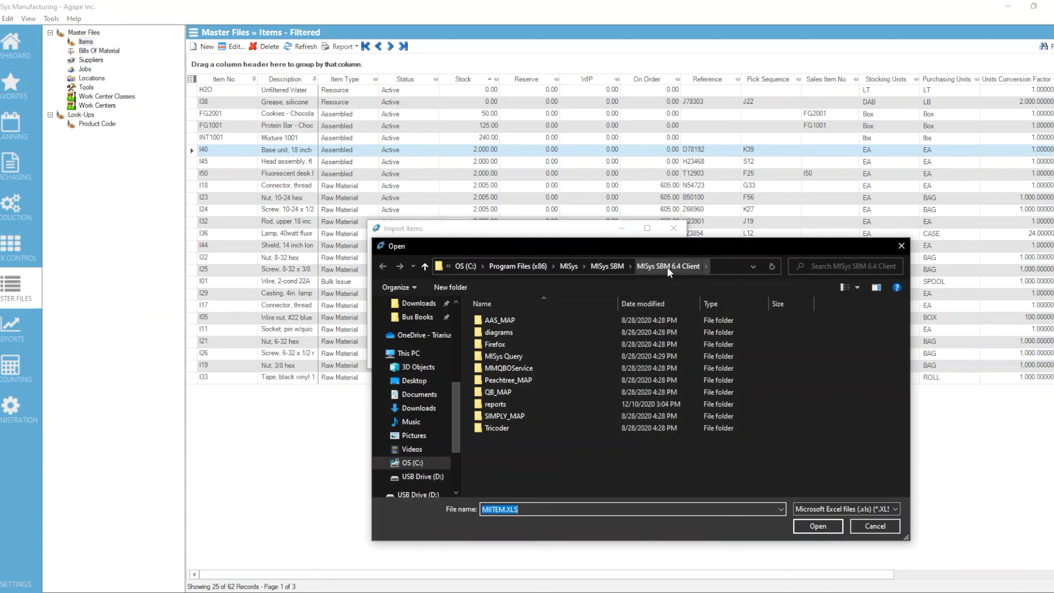
click(419, 408)
double_click(497, 337)
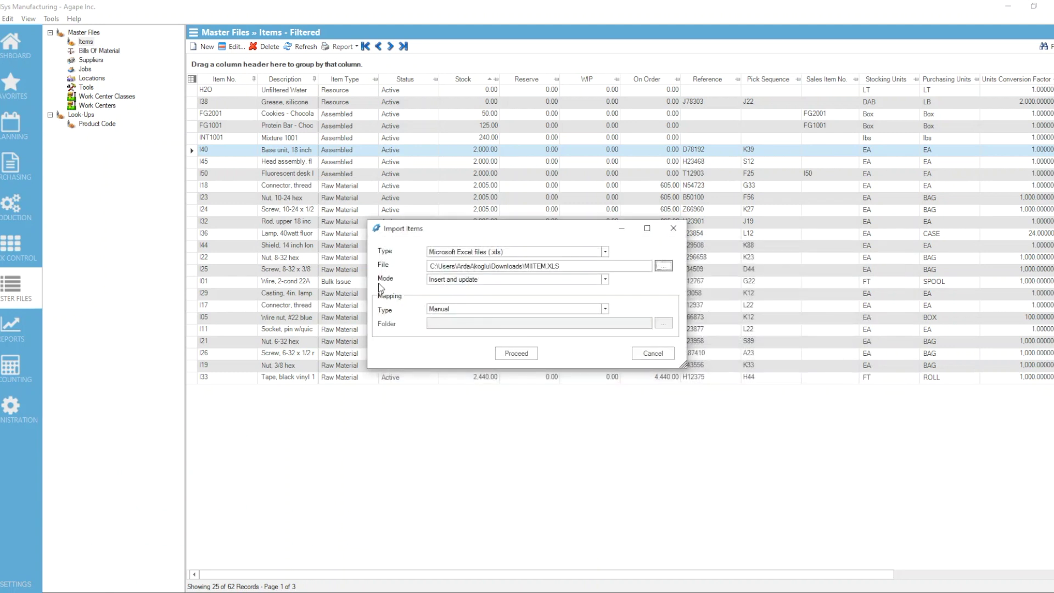
click(509, 281)
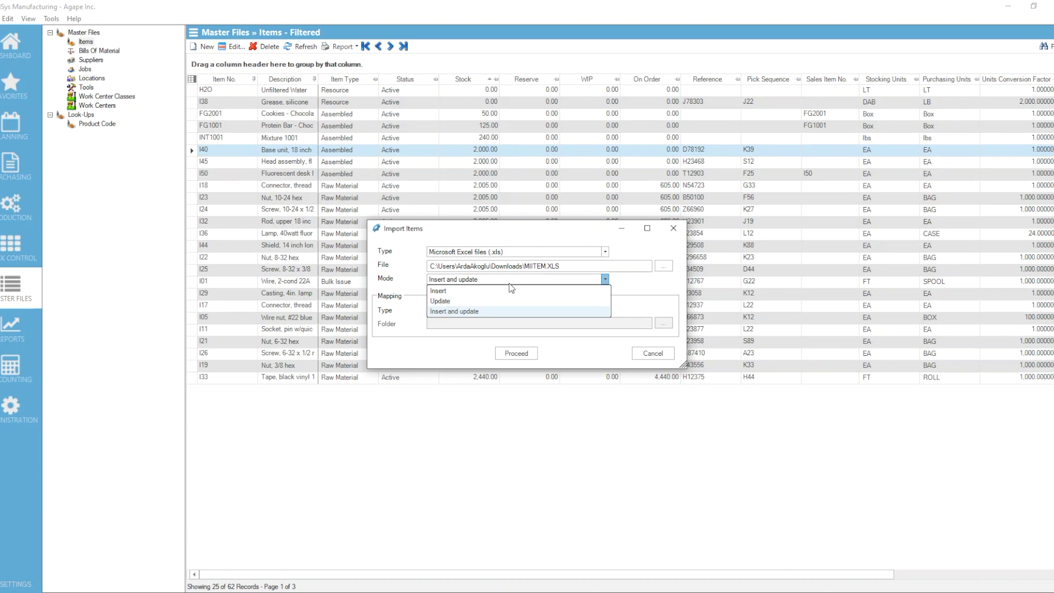
click(379, 286)
click(516, 354)
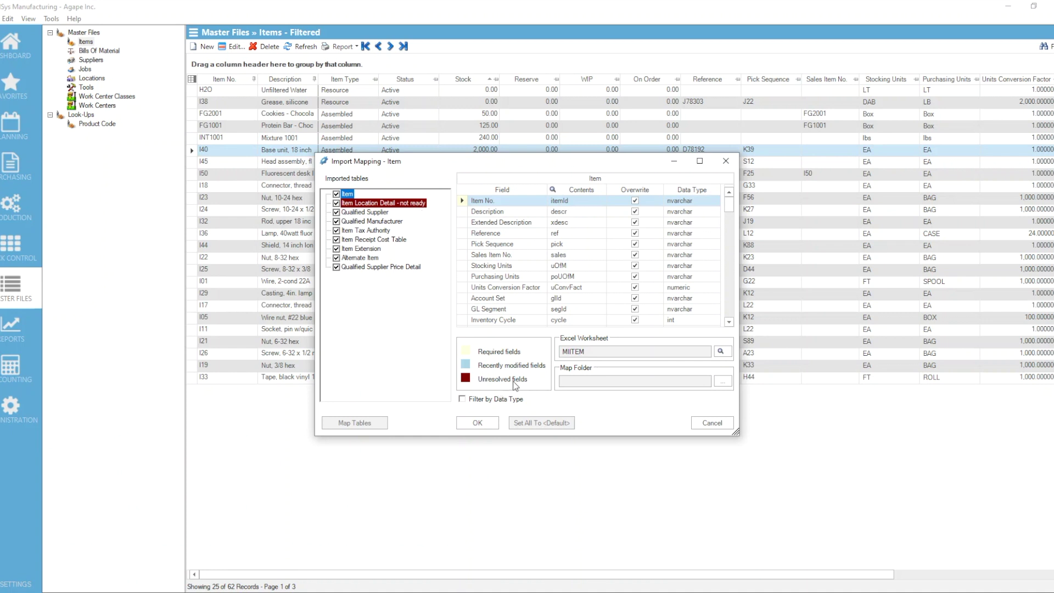
Step: Set Item Location Detail's Last PI date and Last Date Used to <Default>, then return to Item
click(387, 203)
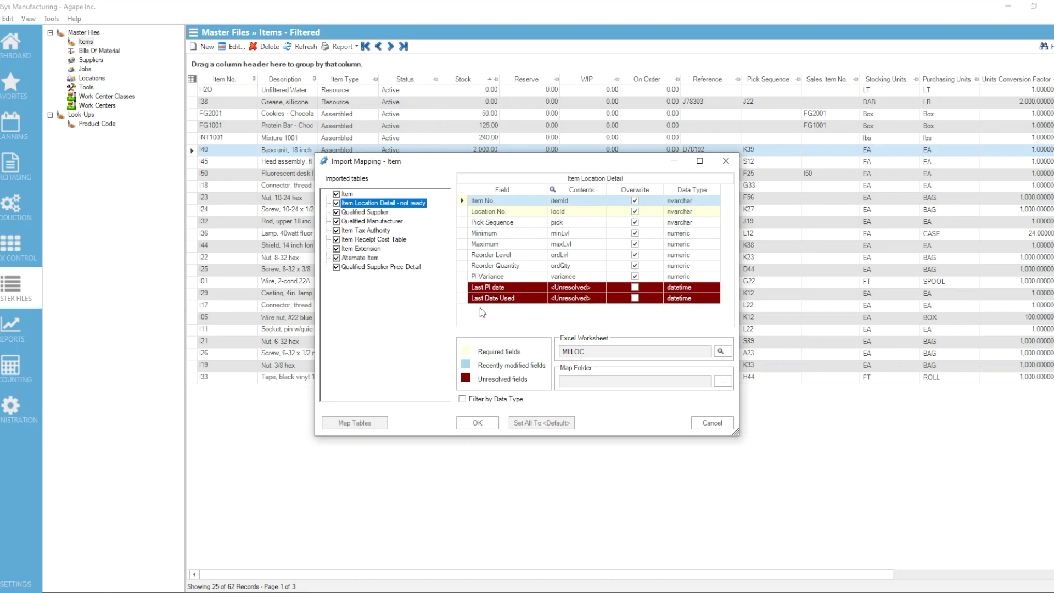
click(461, 289)
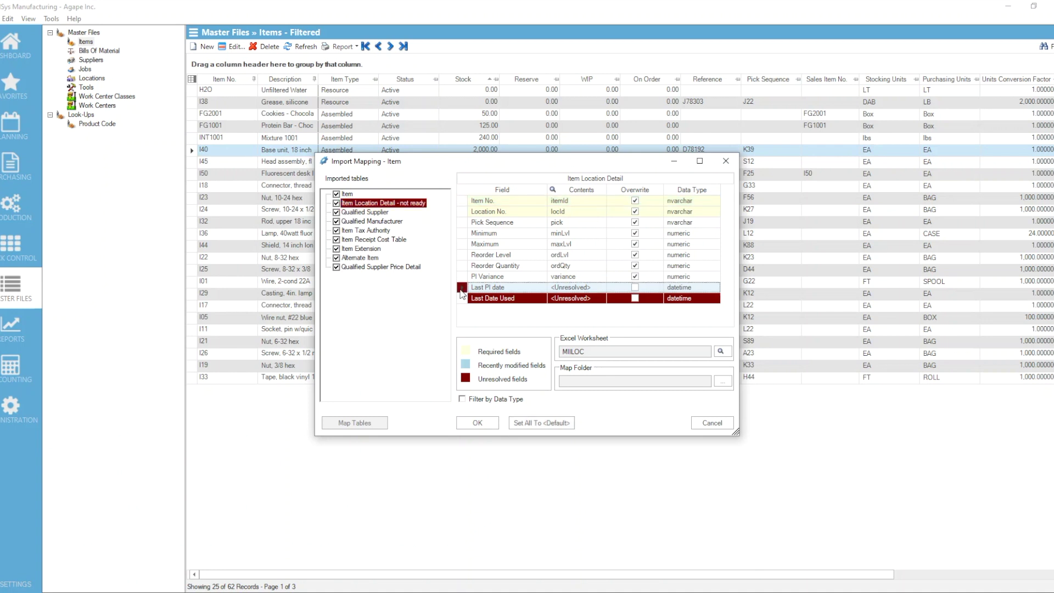
click(462, 298)
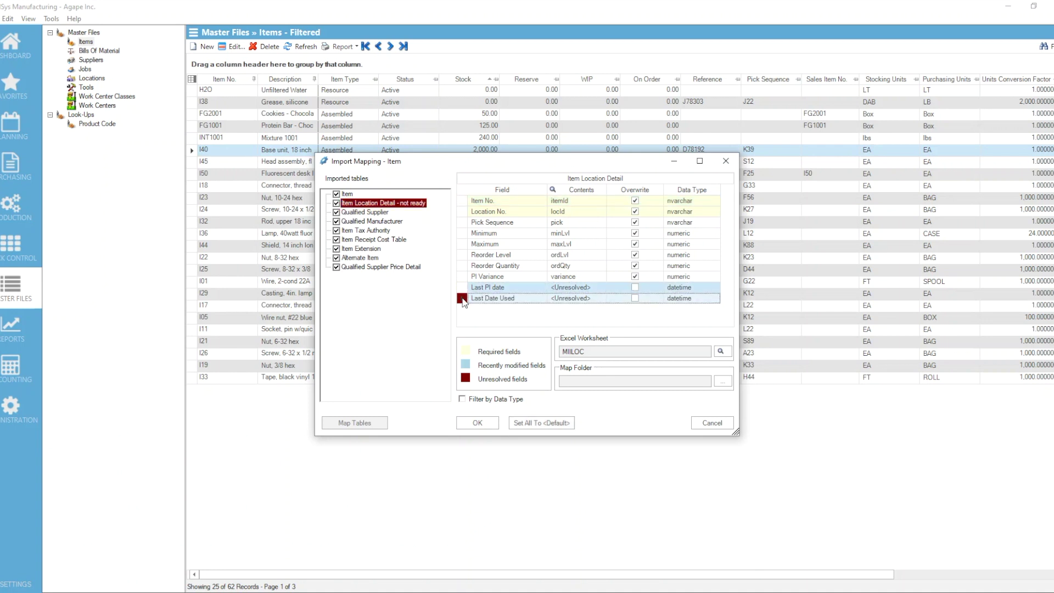
click(543, 428)
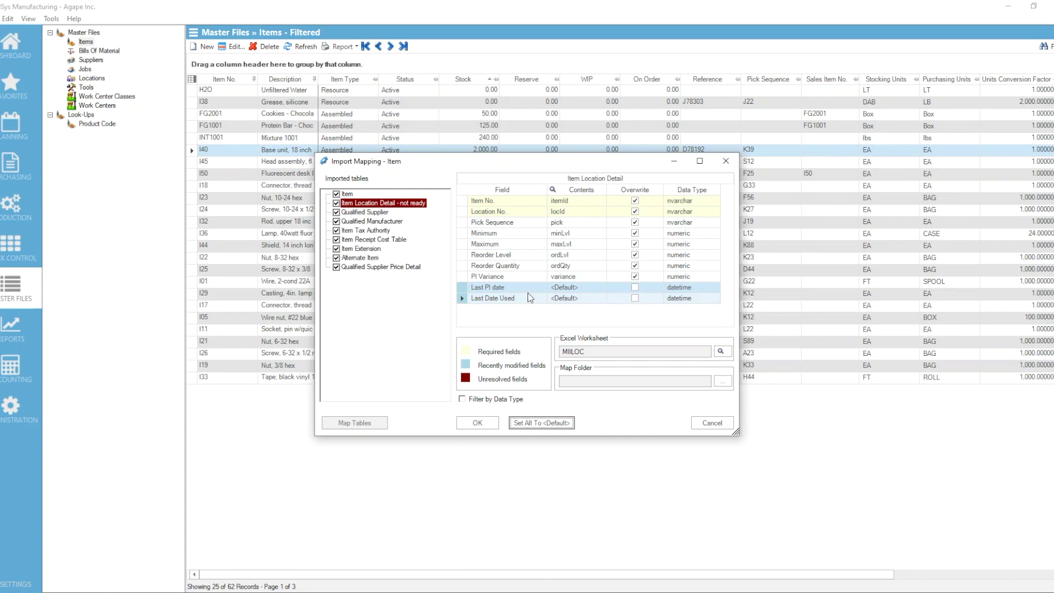
click(347, 195)
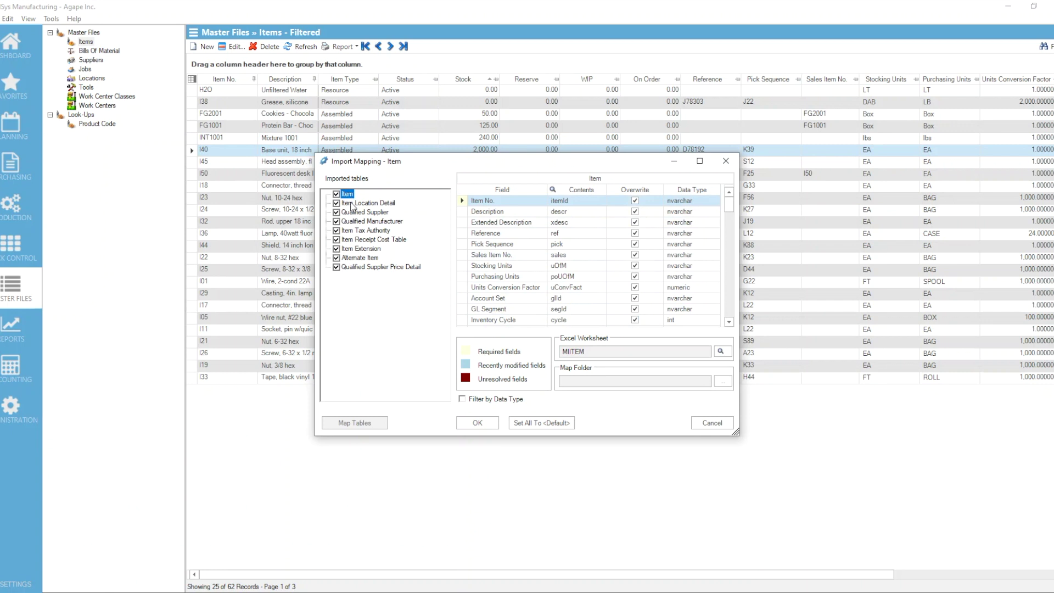
Step: Accept the import mapping and confirm the 'Import completed successfully' message
click(484, 426)
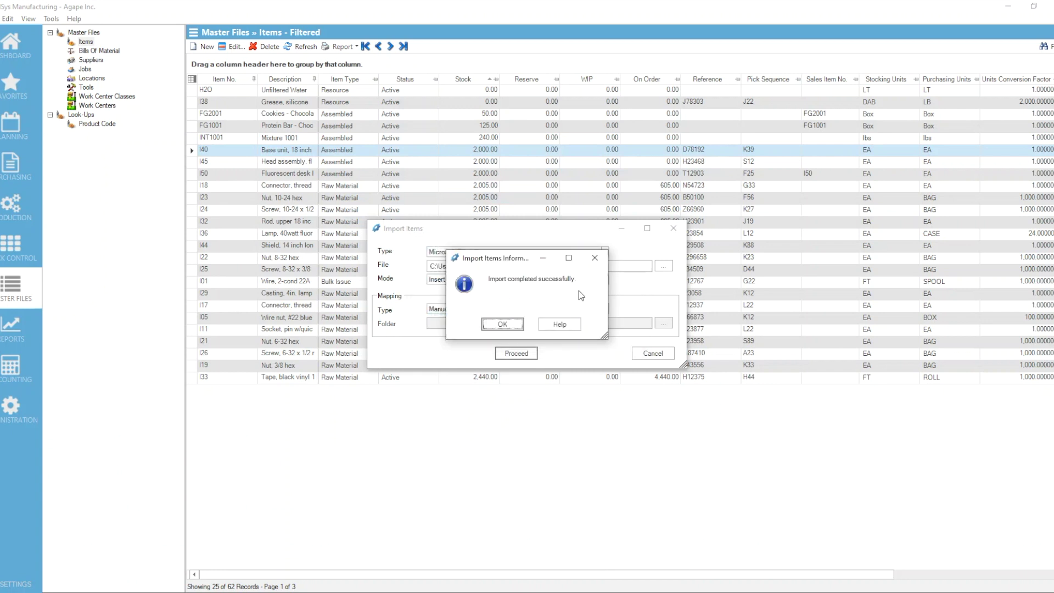
click(485, 327)
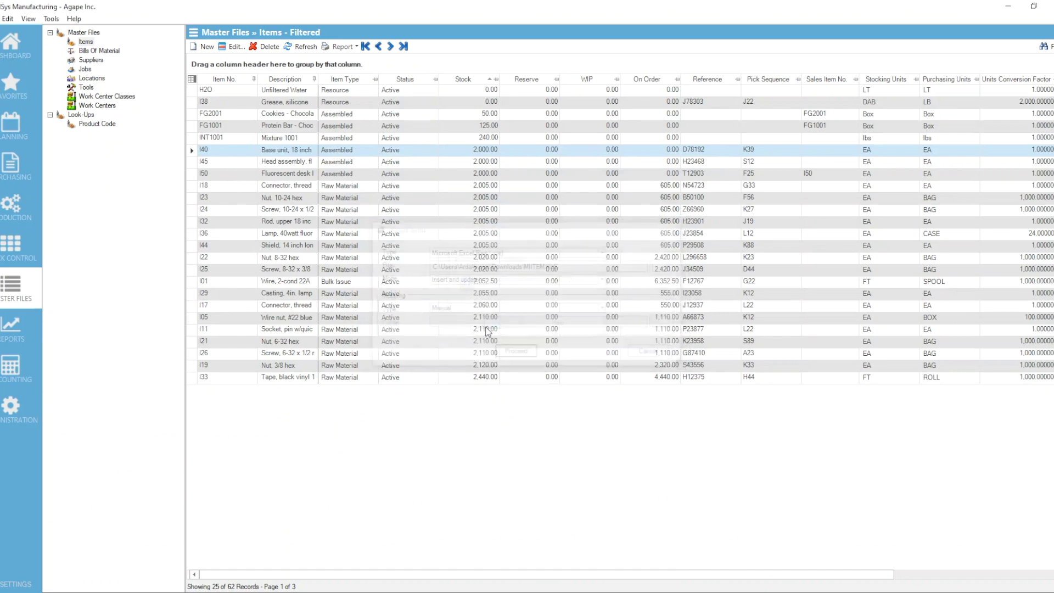